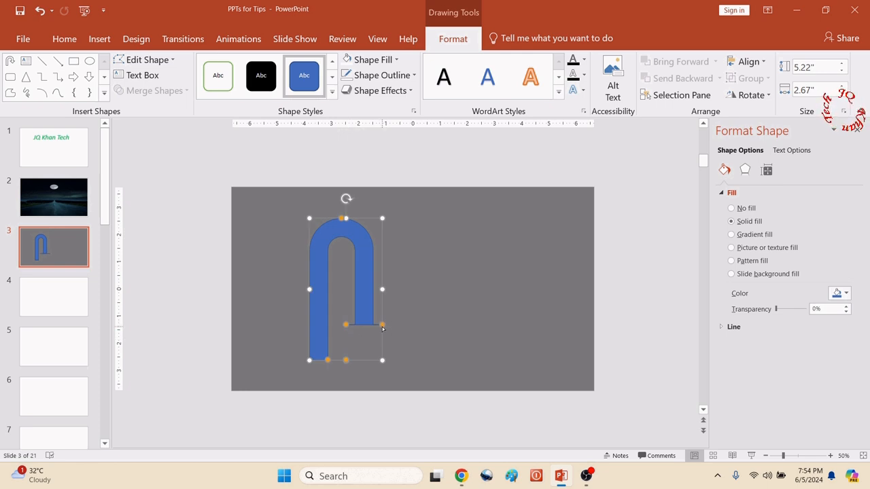
- Reshape the U-turn arrow into a thin lamp post with a short, rounded hook and a flattened arrowhead
drag(381, 328, 379, 297)
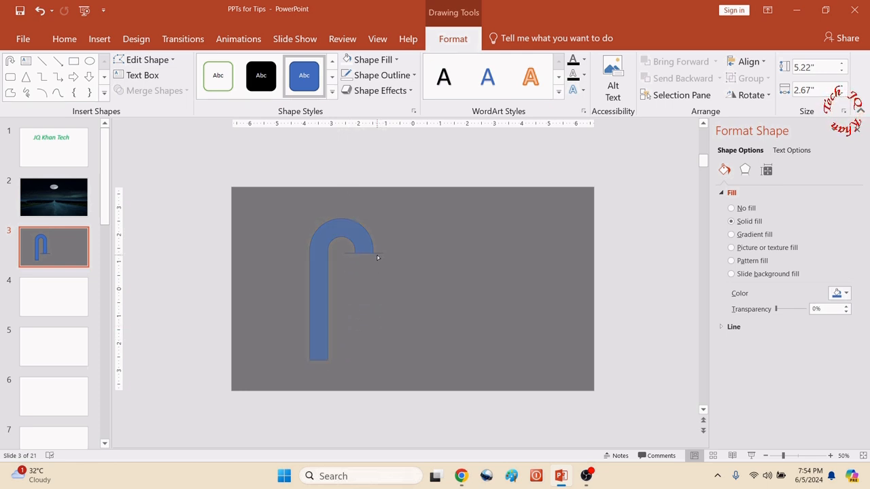
drag(378, 257, 378, 256)
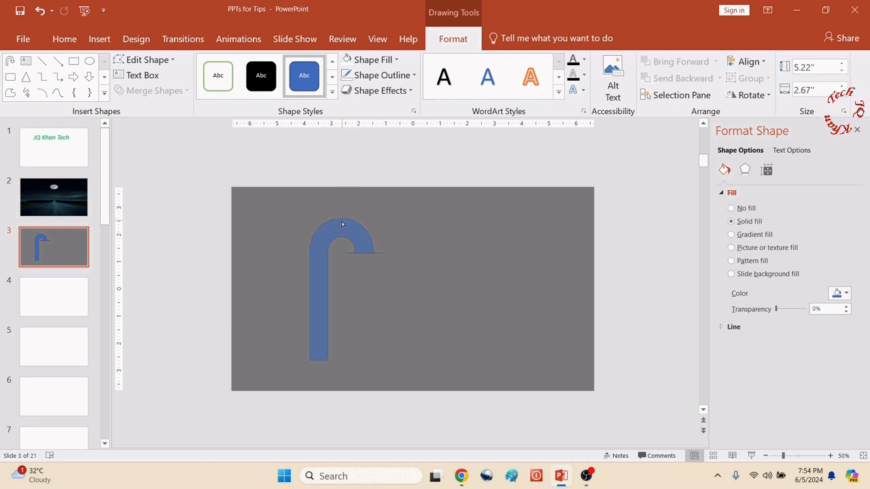
mouse_move(342, 220)
mouse_down()
mouse_move(331, 228)
mouse_move(345, 225)
mouse_up()
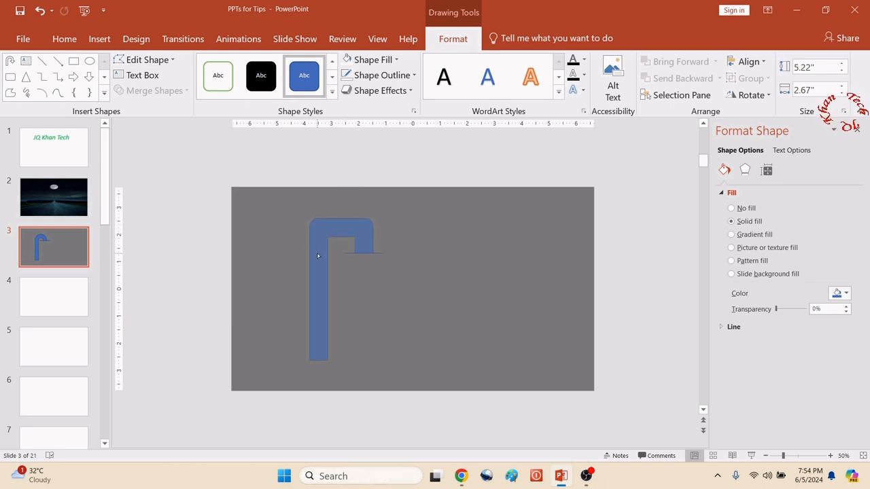
drag(363, 216, 364, 216)
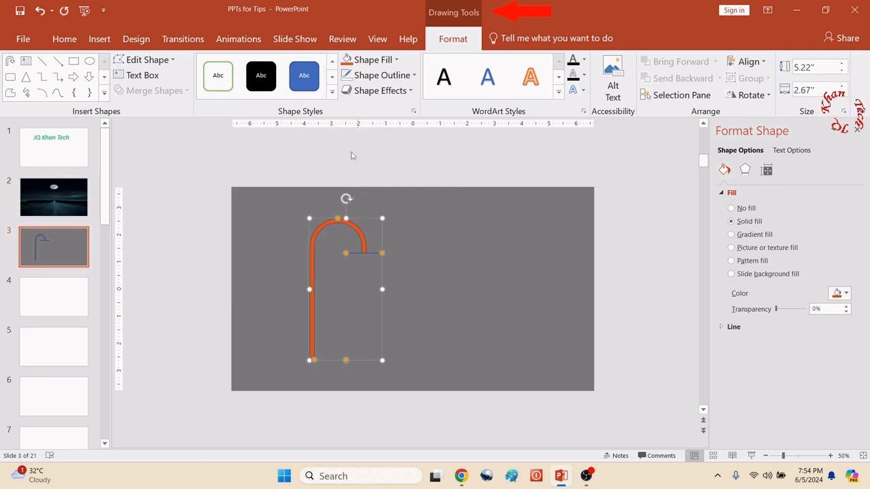
- Fill the lamp post with dark grey, the second shade under black in the theme colors, and remove its outline
click(374, 60)
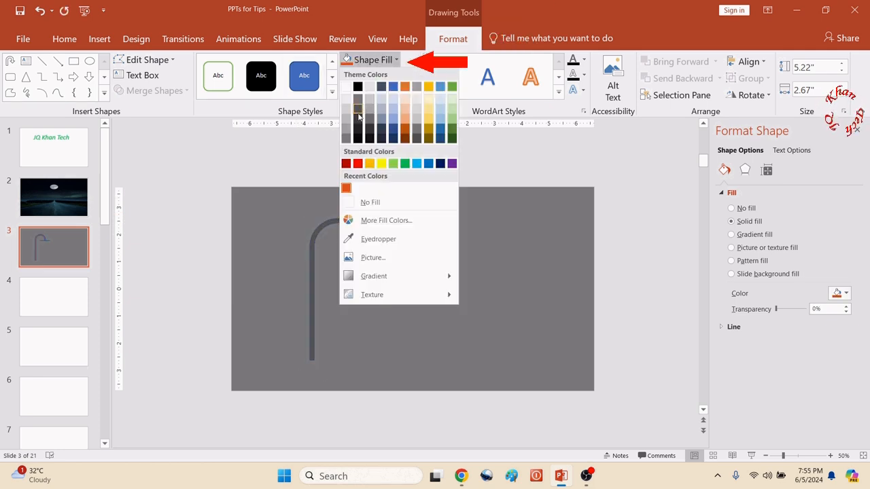
click(358, 111)
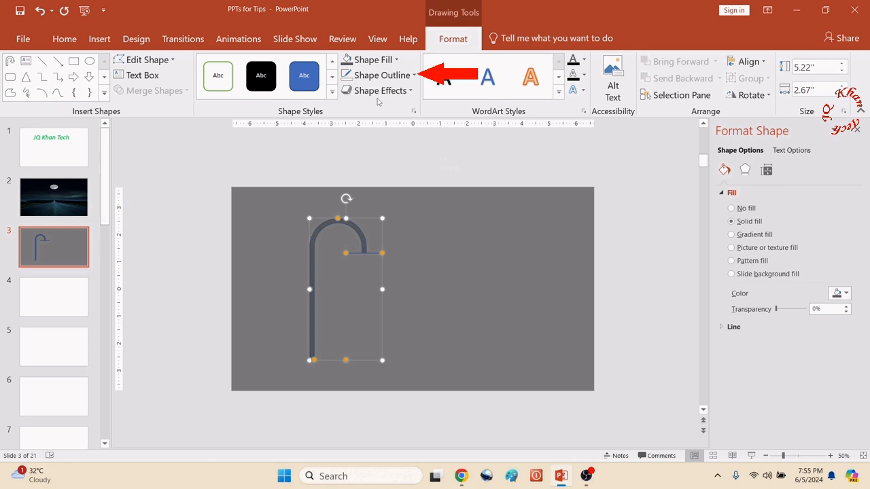
click(414, 76)
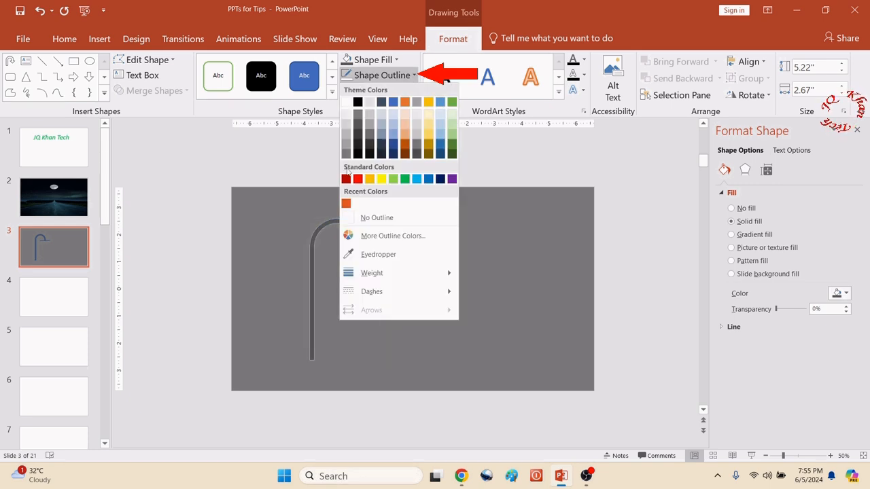
click(372, 216)
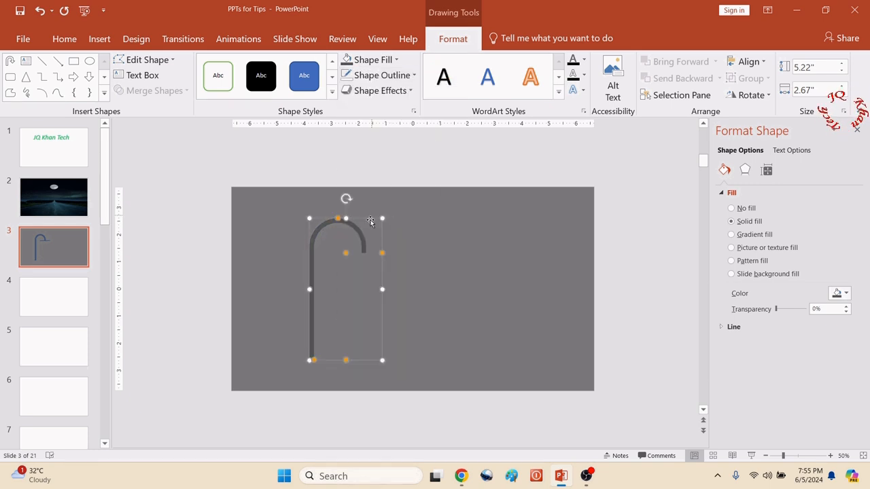
- Move the lamp post down so its base rests on the slide's bottom edge, and deselect it
drag(311, 246, 303, 276)
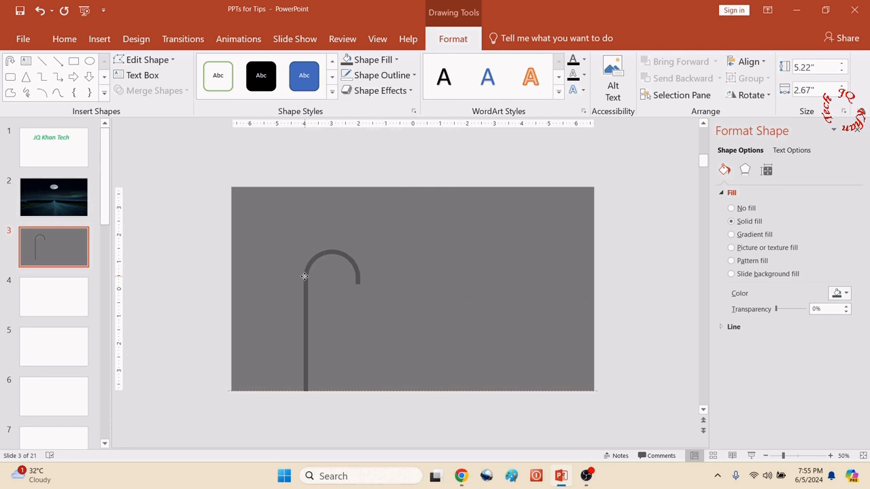
click(411, 266)
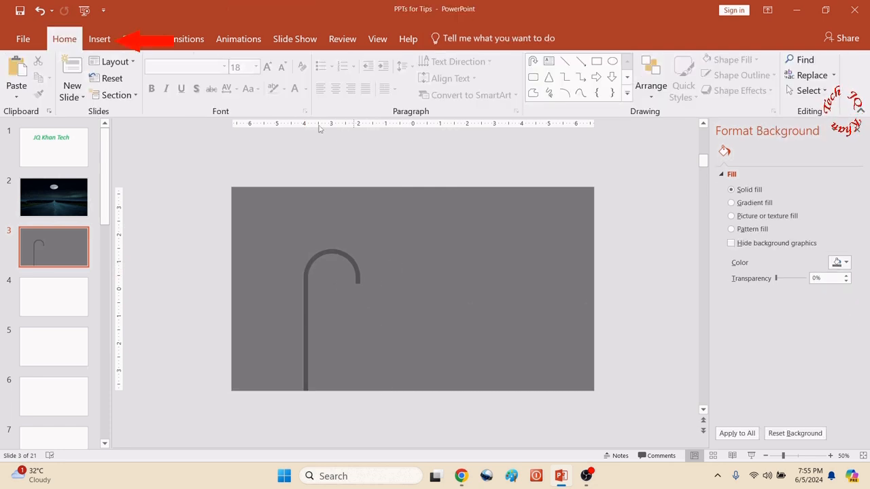
- Draw a trapezoid lampshade about 1.67" wide and 0.58" high under the hook's end, and narrow its top edge
click(105, 43)
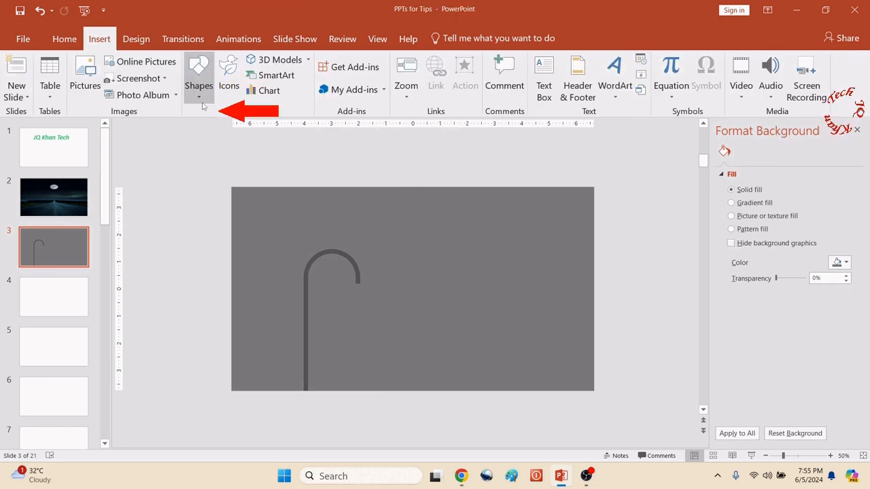
click(198, 77)
click(271, 240)
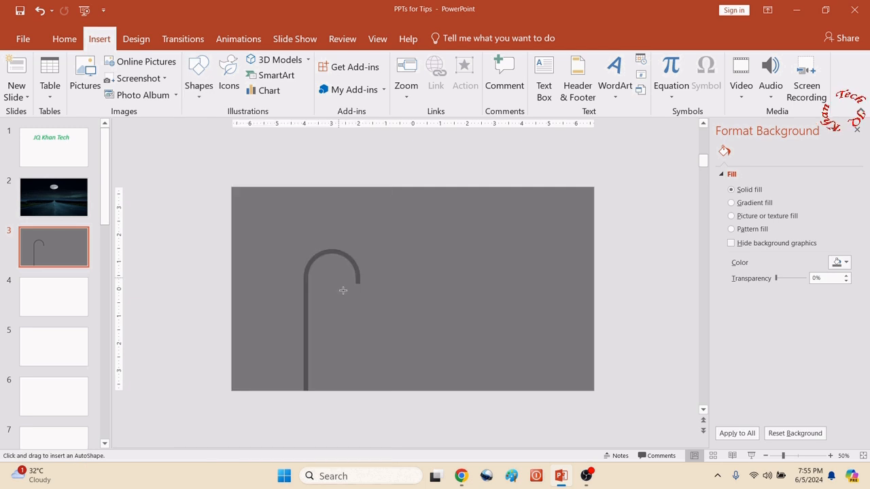
mouse_move(363, 299)
mouse_down()
mouse_move(410, 309)
mouse_move(333, 288)
mouse_move(345, 284)
mouse_up()
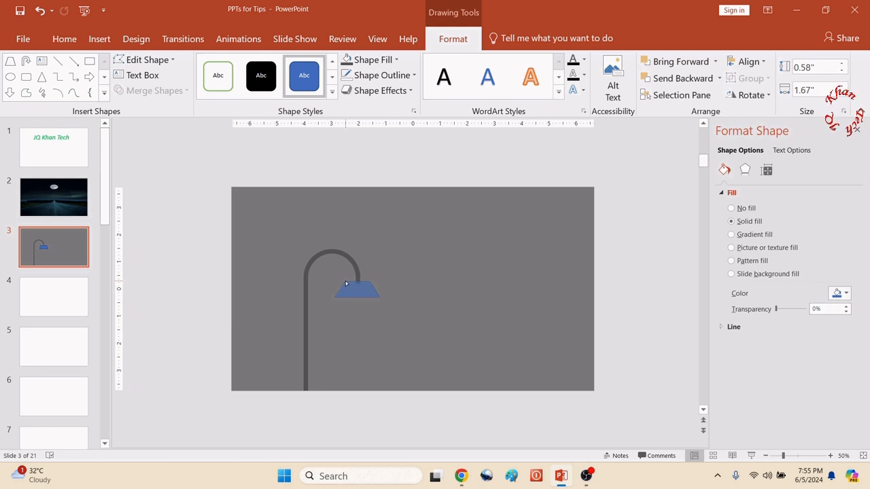
drag(348, 284, 357, 290)
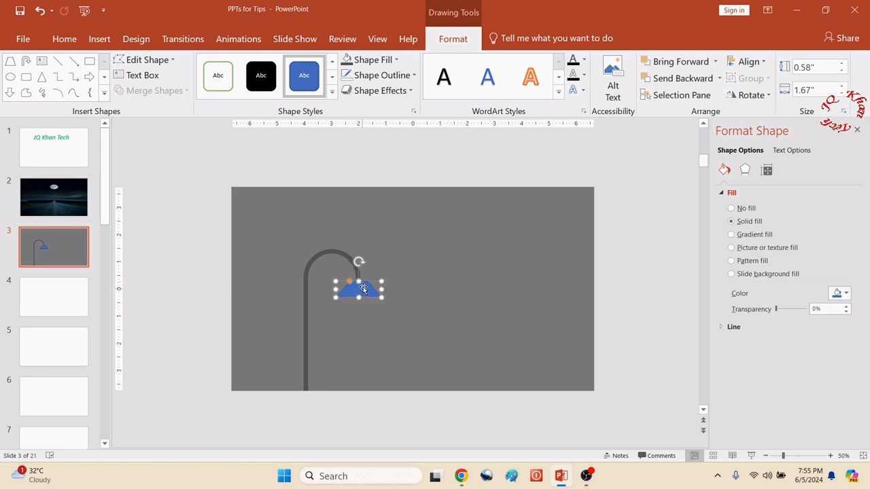
- Fill the trapezoid lampshade with the standard dark red color
click(397, 59)
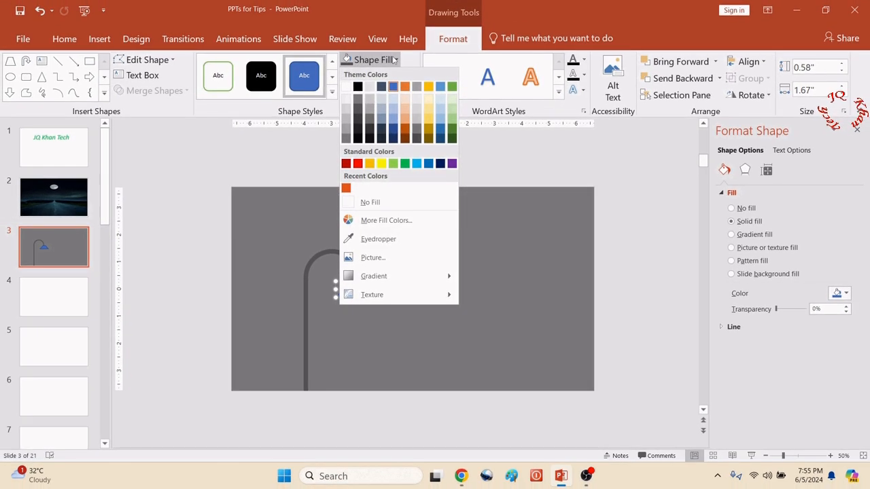
click(357, 99)
click(396, 61)
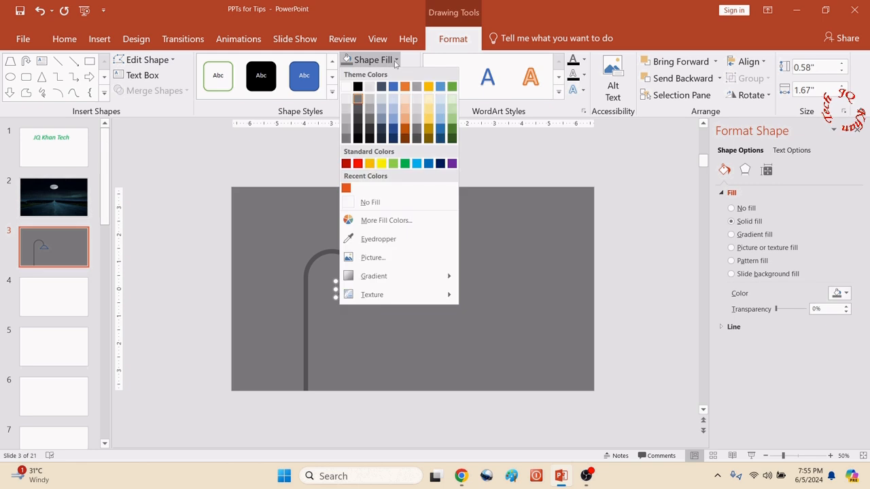
click(348, 163)
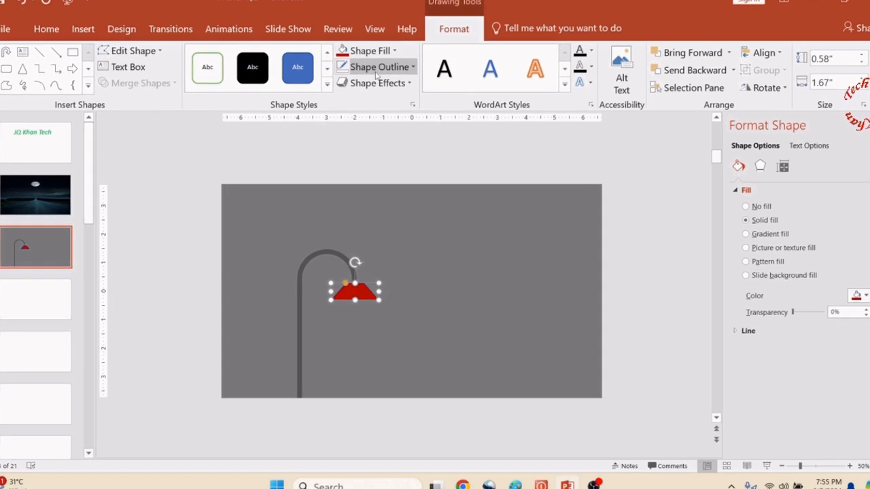
- Remove the lampshade's outline and set its fill transparency to about 70%
click(377, 75)
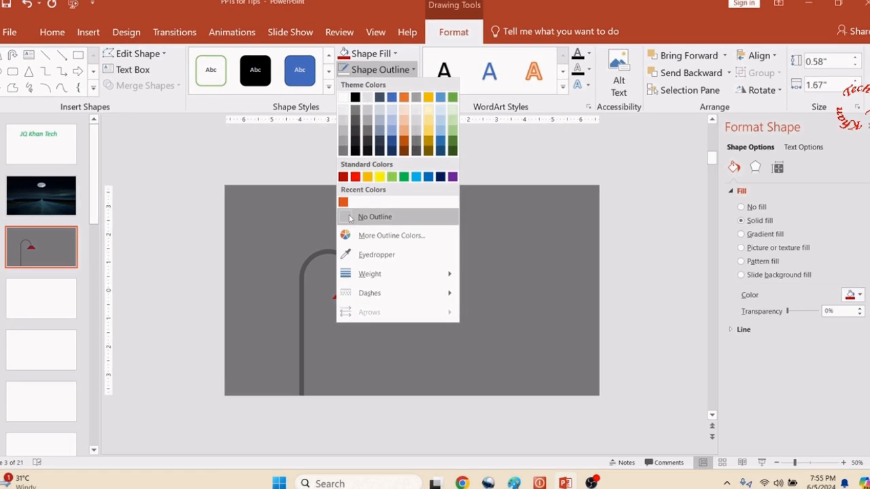
click(350, 217)
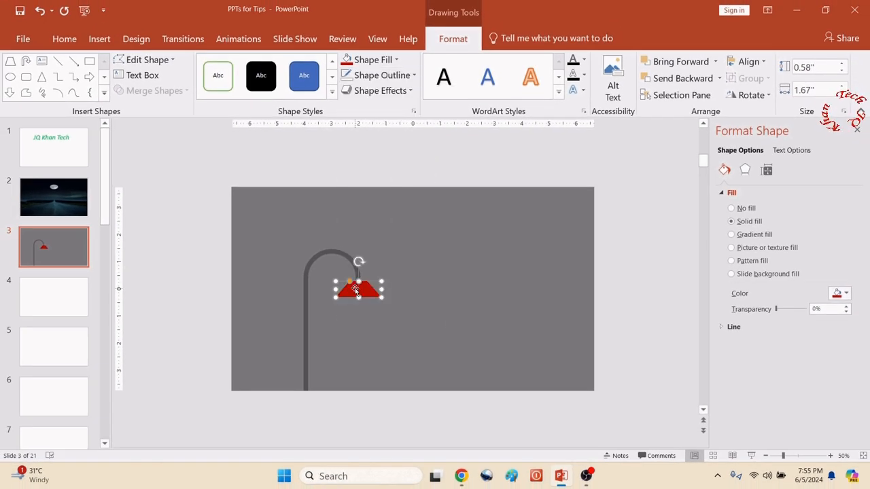
drag(776, 309, 798, 309)
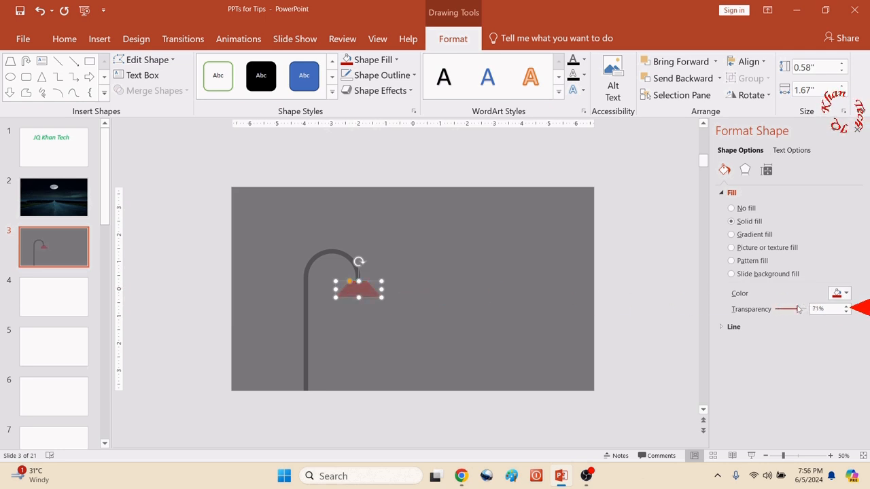
click(318, 158)
- Draw an oval bulb about 0.58" wide and 0.67" high and place it over the lower middle of the lampshade
click(101, 40)
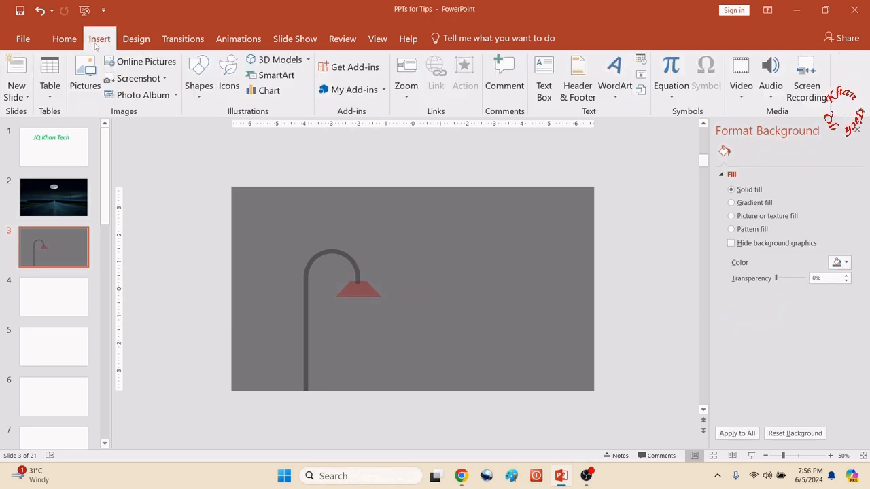
click(198, 82)
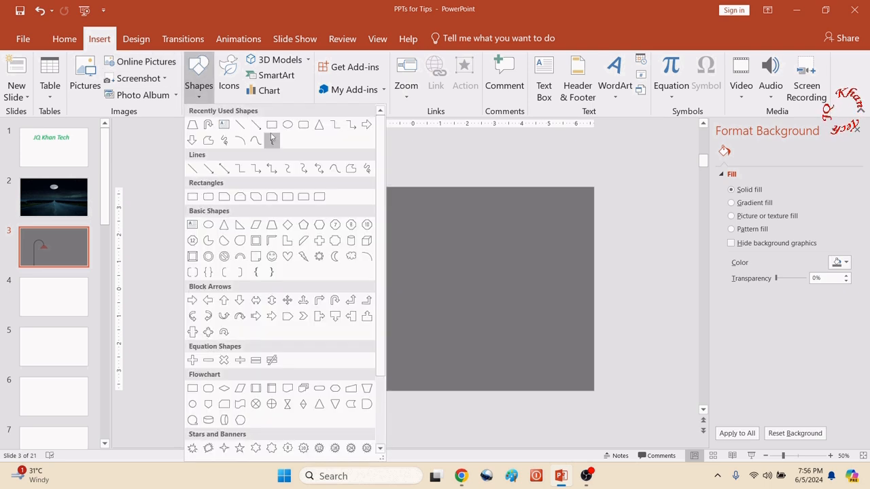
click(288, 125)
mouse_move(419, 253)
mouse_down()
mouse_move(462, 290)
mouse_move(435, 271)
mouse_move(359, 299)
mouse_up()
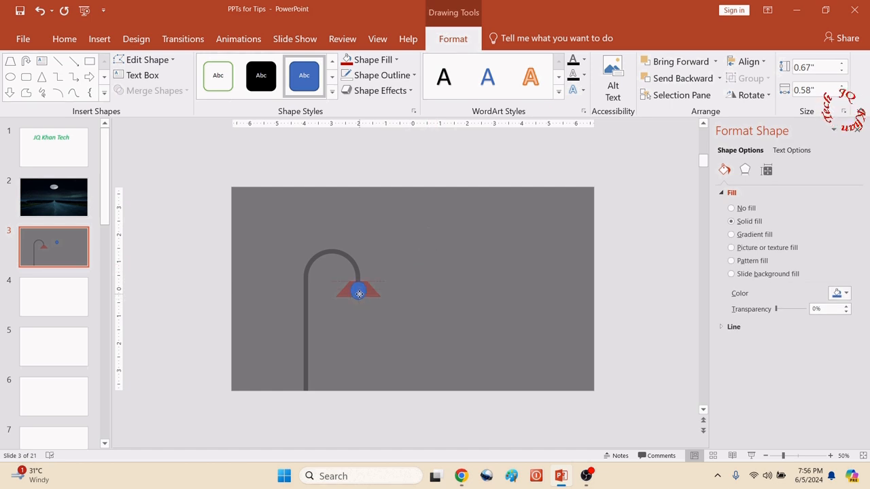
- Fill the oval bulb with white and remove its outline
click(368, 60)
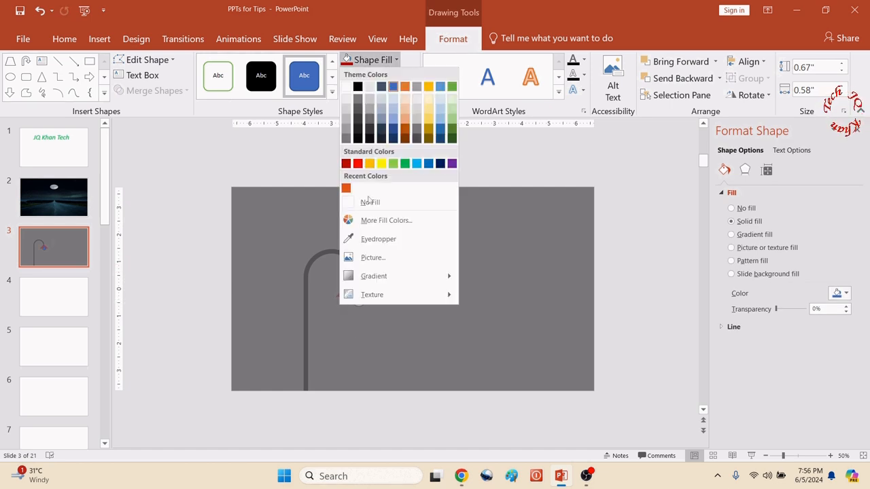
click(370, 203)
click(367, 61)
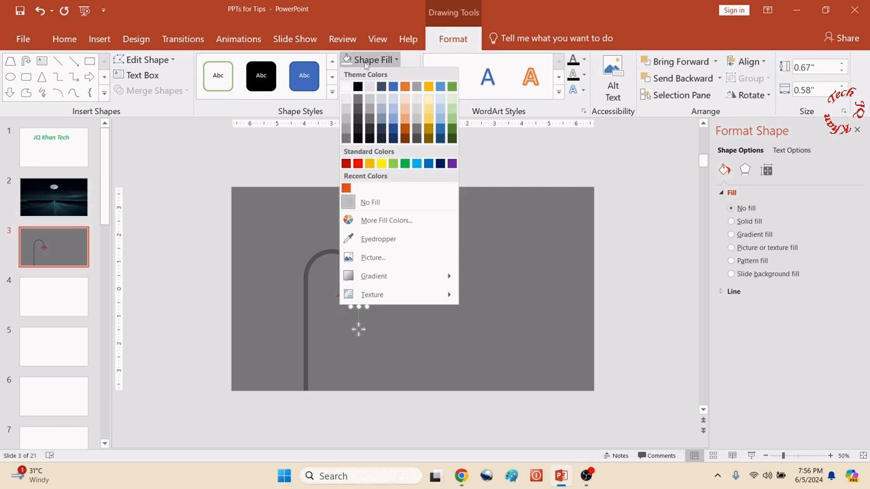
click(347, 88)
click(360, 75)
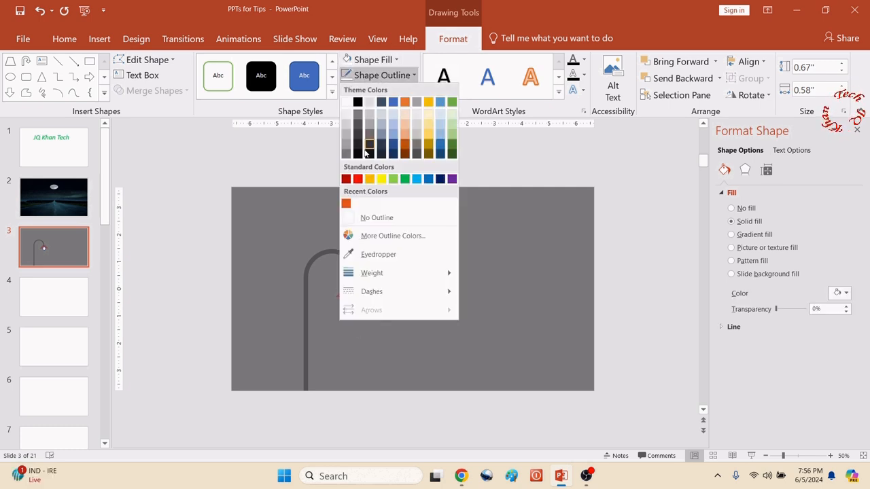
click(364, 217)
- Set the bulb's fill transparency to 51% and send the bulb to the back, behind the lampshade
click(359, 297)
right_click(359, 298)
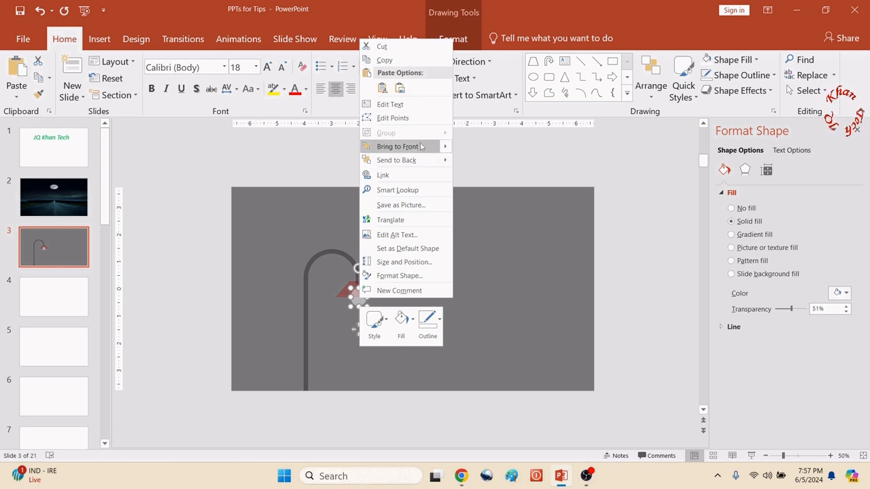
click(428, 160)
- Select the lamp post, lampshade and bulb together and group them into one object
drag(177, 212, 457, 459)
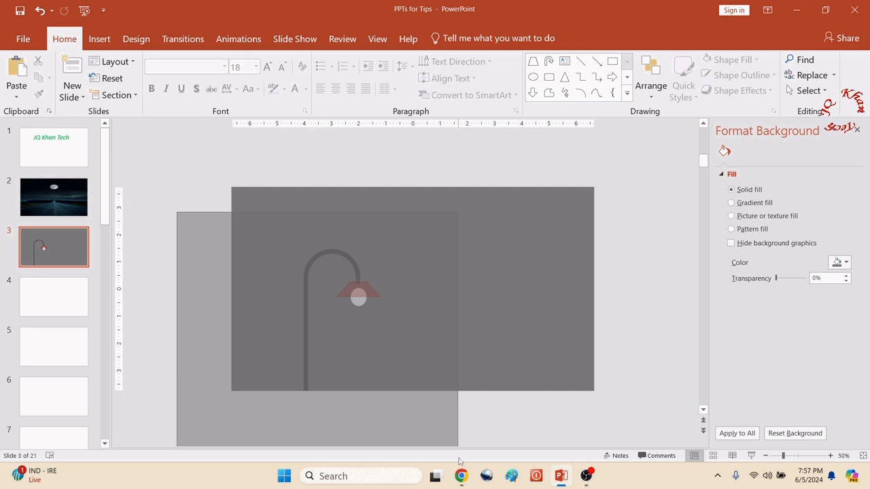
drag(458, 462, 469, 458)
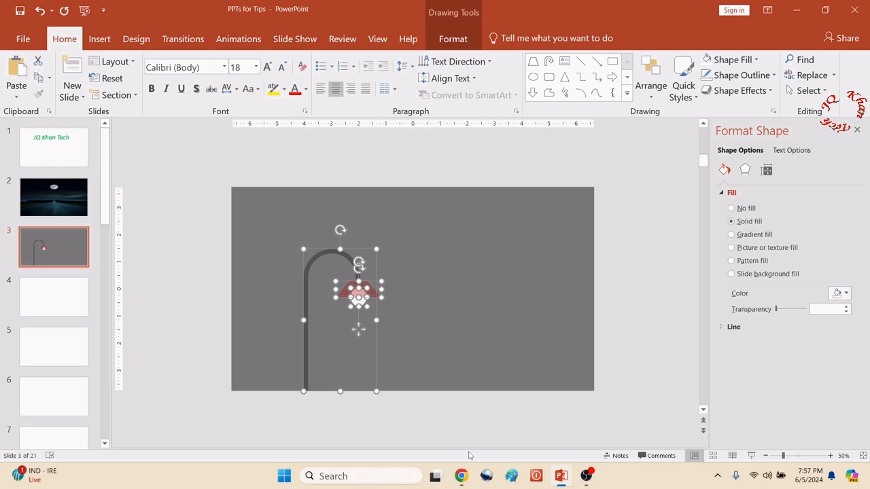
right_click(338, 253)
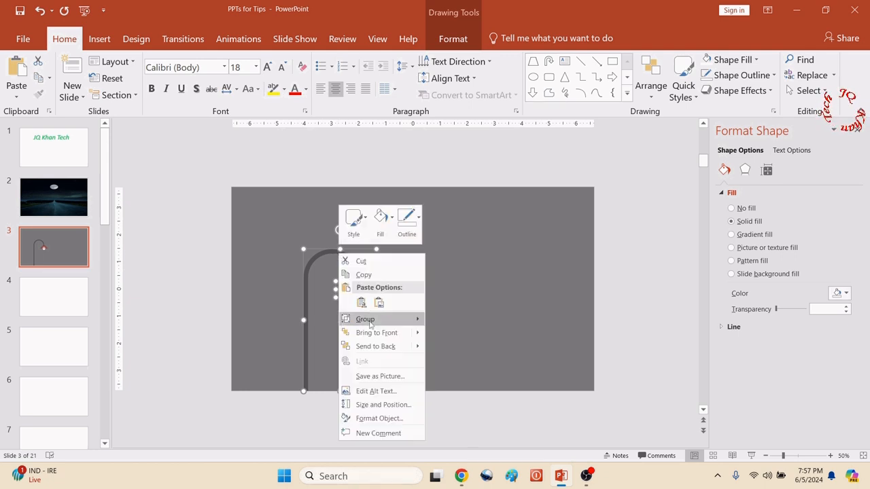
mouse_move(391, 321)
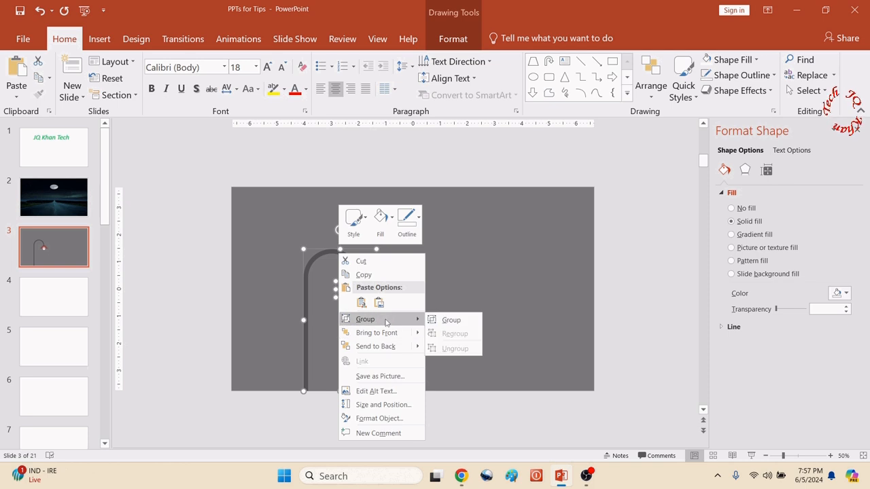
click(450, 319)
- Set the fill transparency of the lampshade inside the group to 0%, and deselect it
click(335, 291)
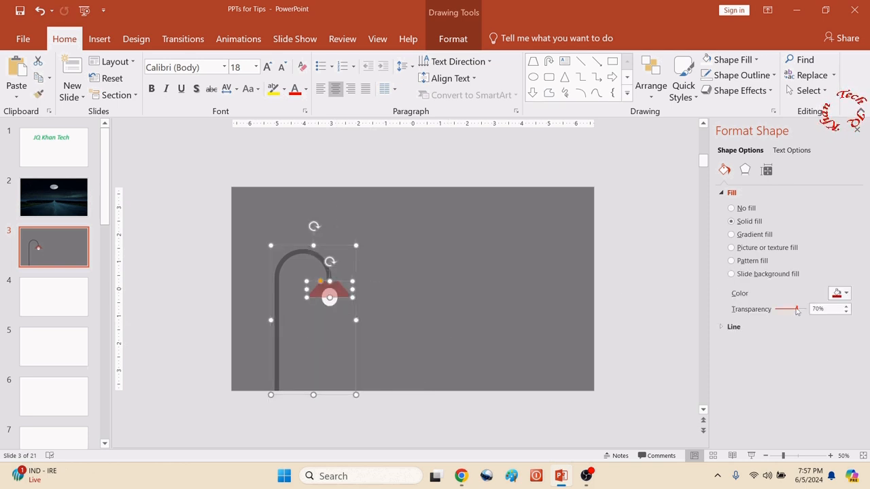
drag(797, 310, 775, 310)
click(296, 224)
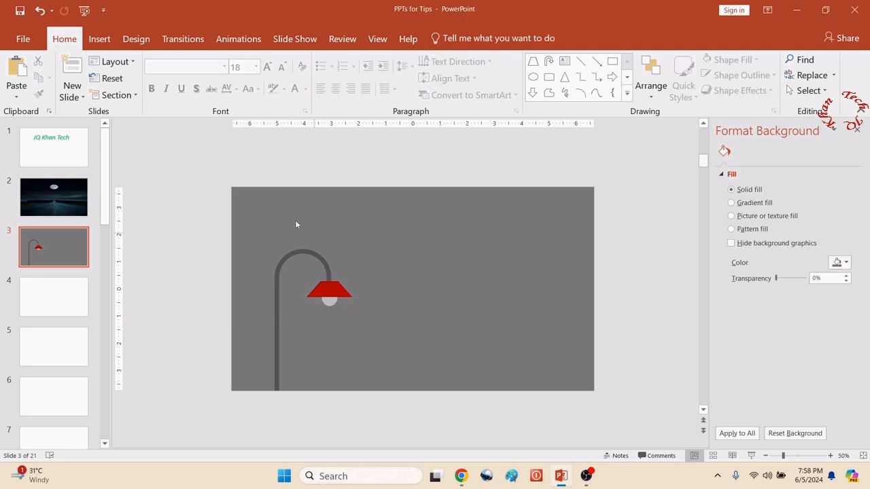
- Draw an isosceles triangle about 4.2" high and 2.43" wide from the lampshade down to the slide's bottom edge
click(106, 41)
click(198, 75)
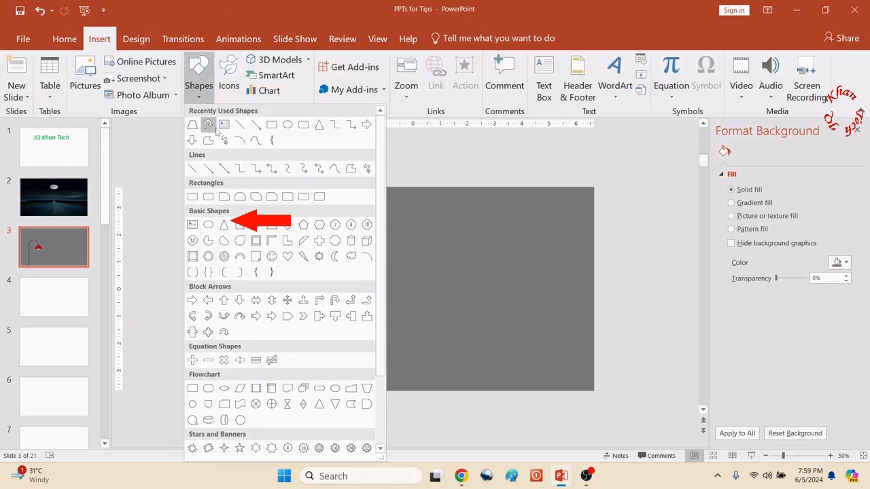
click(318, 125)
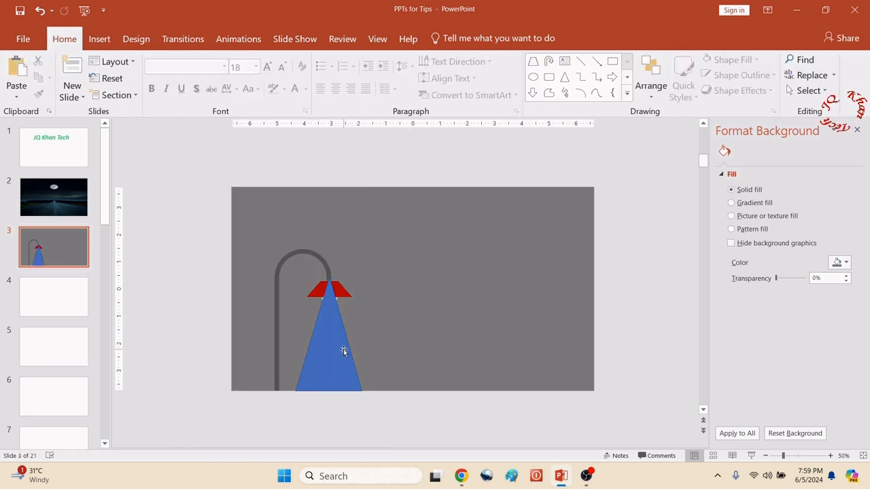
double_click(344, 351)
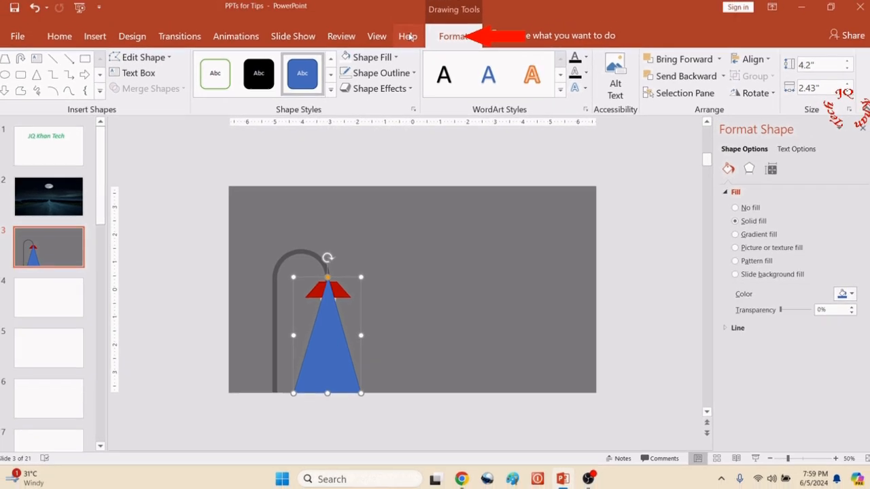
- Fill the triangle with the standard orange colour and remove its outline
click(391, 63)
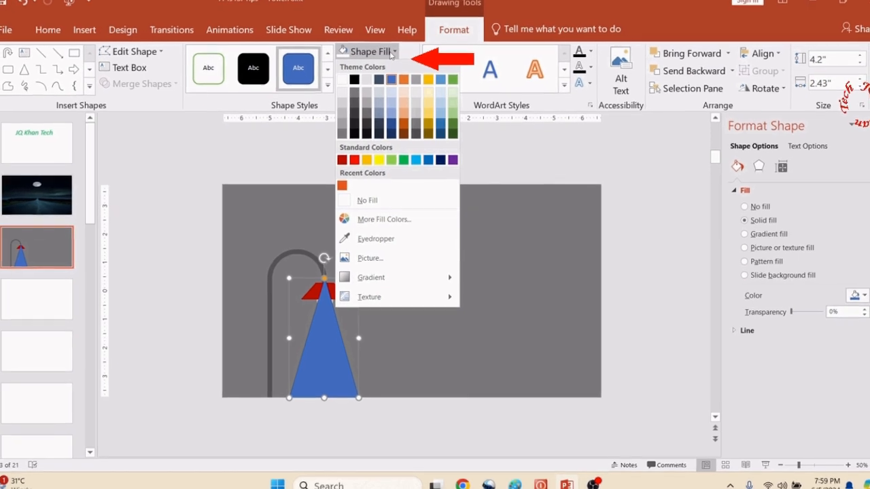
click(366, 159)
click(387, 67)
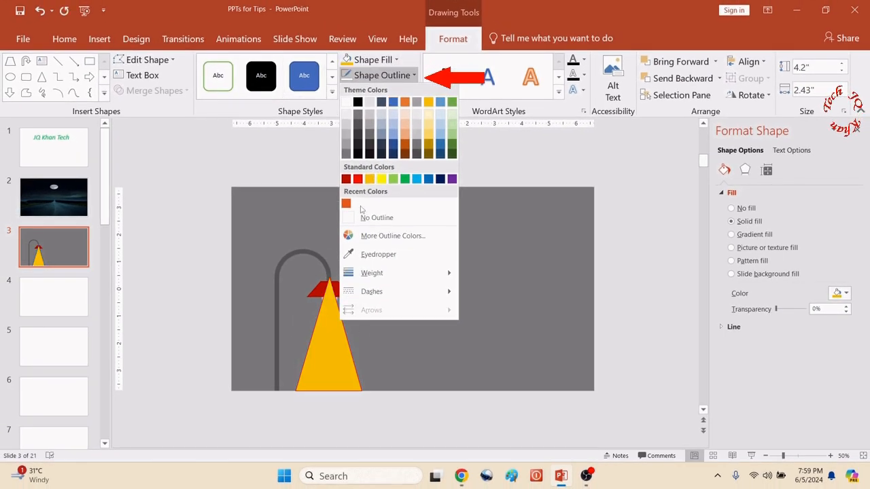
click(363, 216)
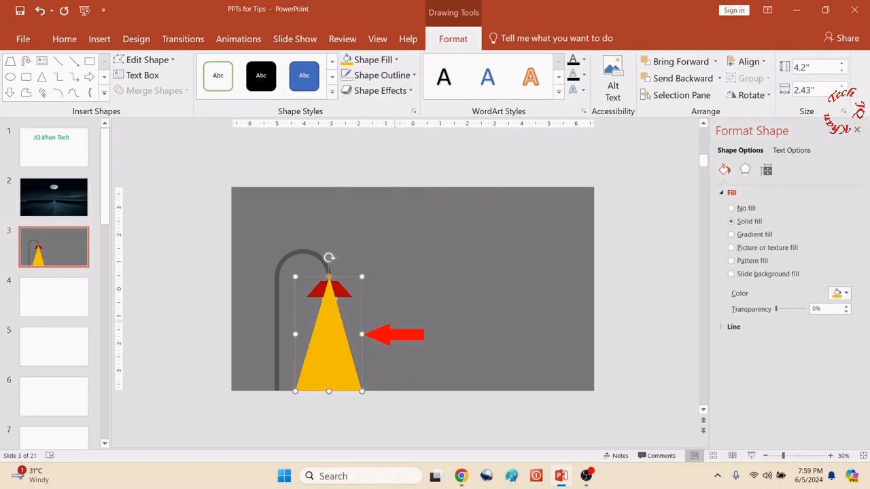
- Send the triangle to the back, behind the lamp, and widen it to about 2.67"
right_click(327, 351)
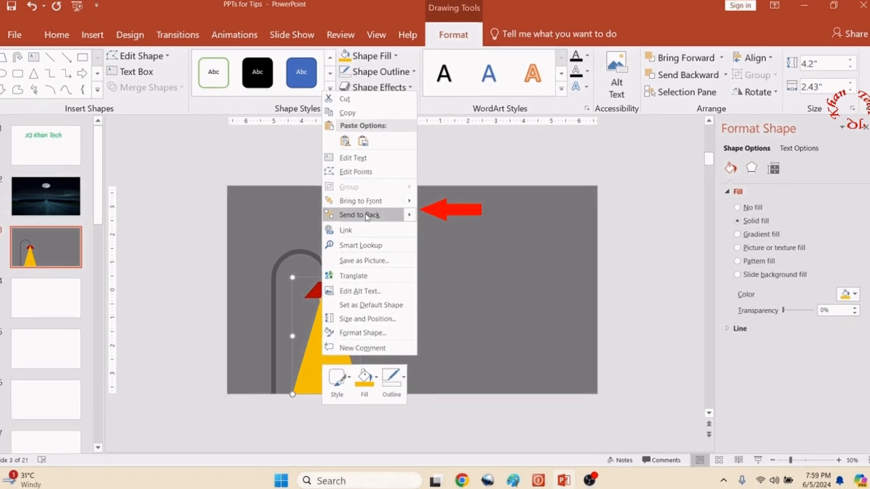
click(360, 215)
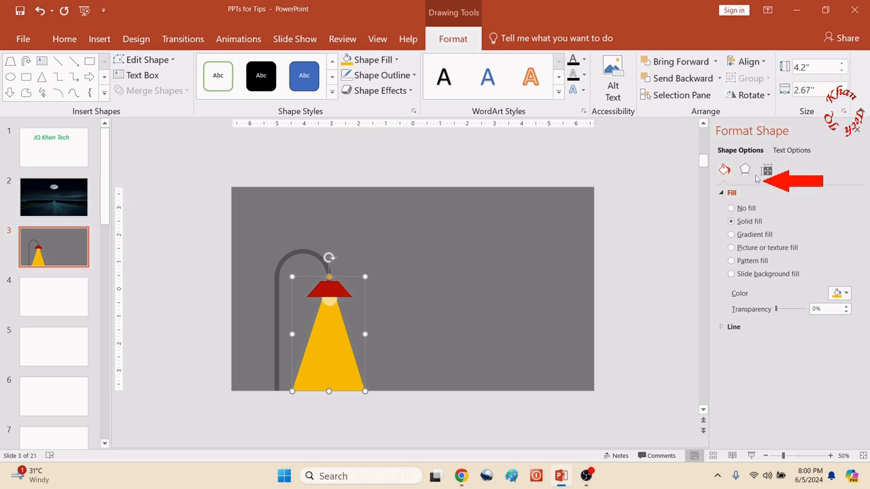
- Apply the 10 Point soft edges preset to the triangle and increase the soft edge size to 42 pt
click(745, 170)
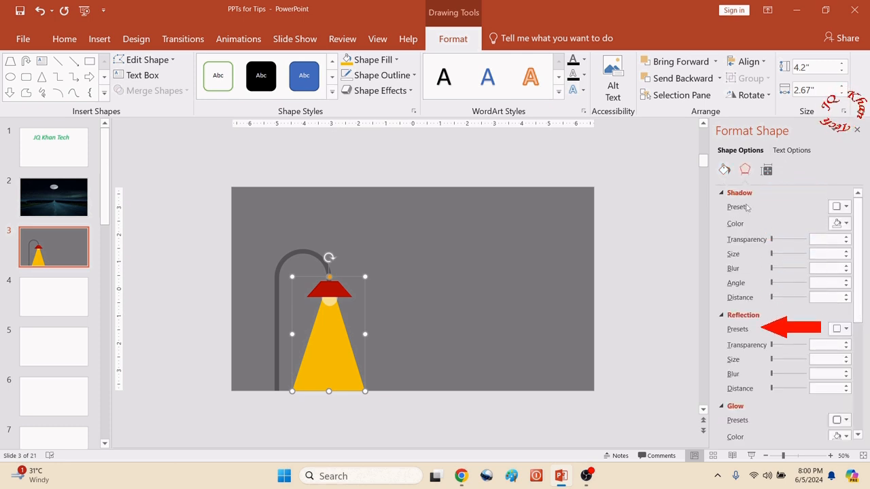
scroll(751, 299, down, 2)
scroll(751, 299, down, 3)
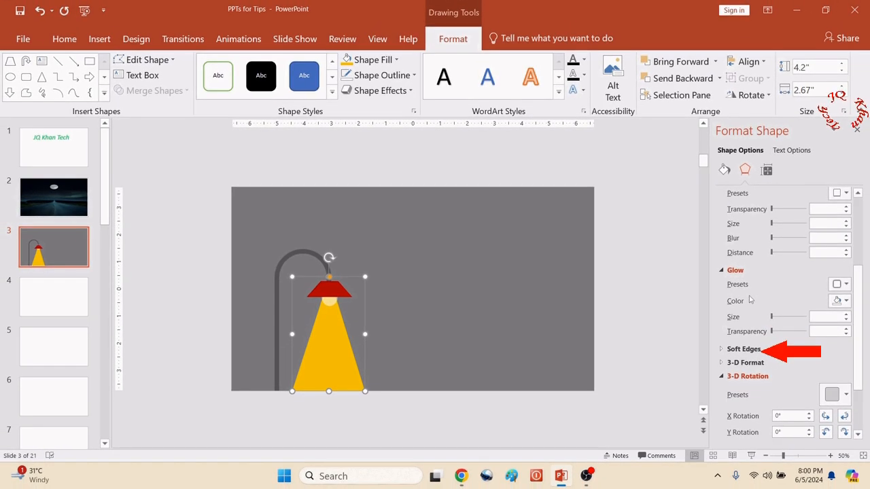
click(726, 351)
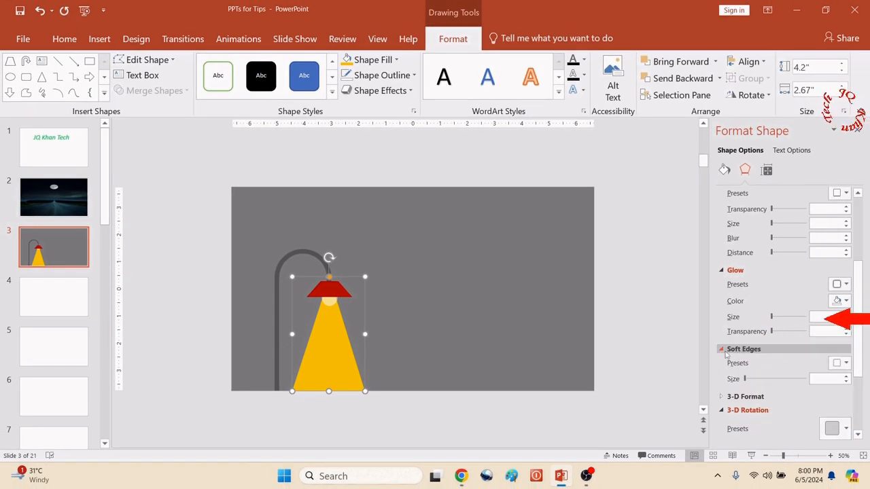
scroll(725, 351, down, 3)
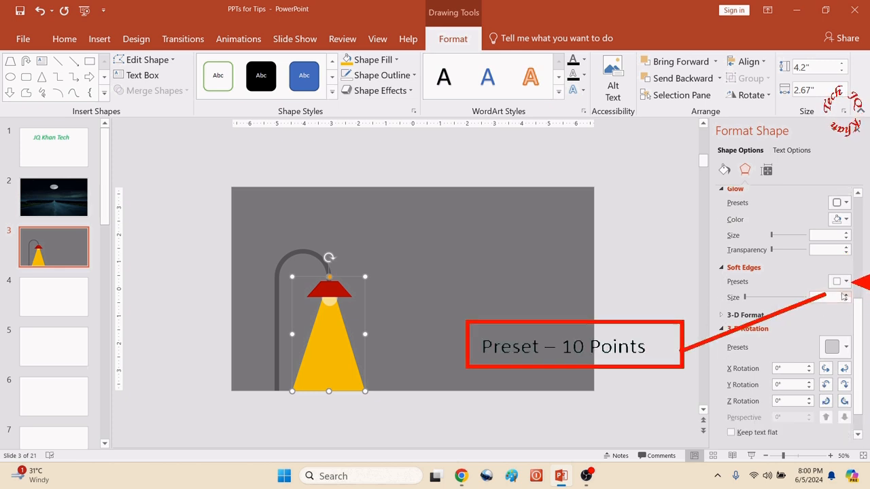
click(840, 282)
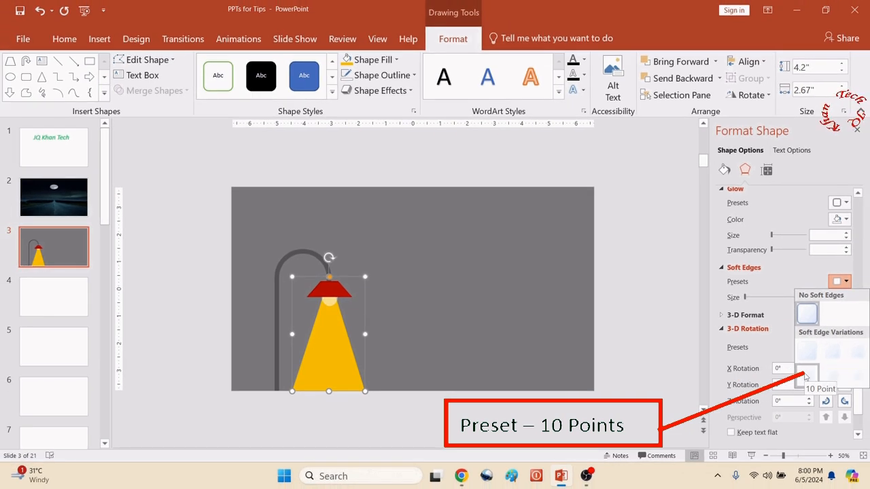
click(806, 373)
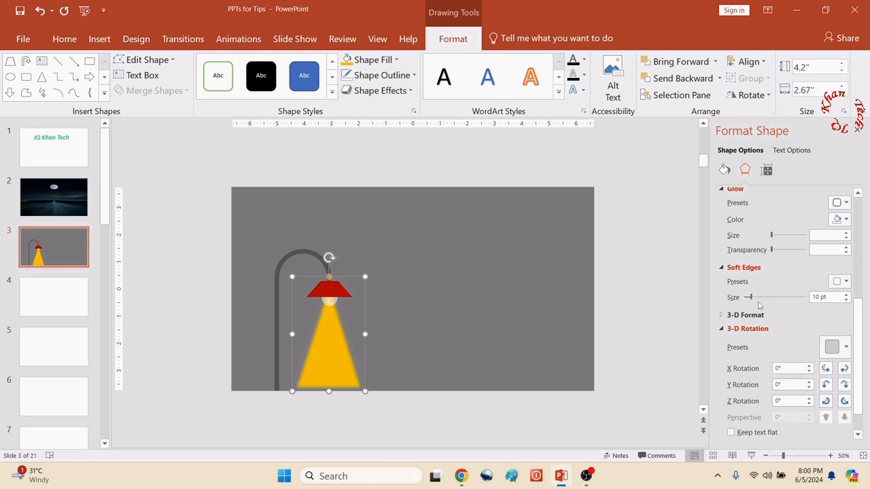
drag(753, 299, 772, 301)
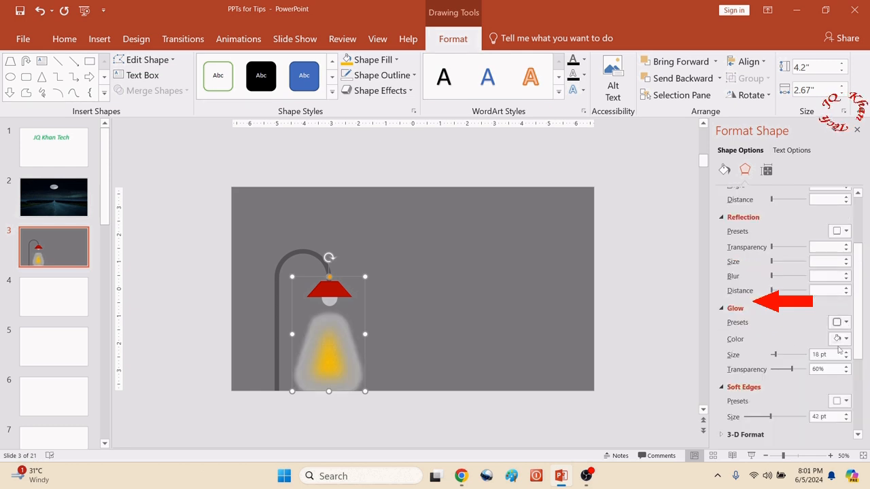
- Apply the Gold, 18 pt glow, Accent color 4 preset to the triangle, with glow size 67 pt and transparency 79%
click(845, 339)
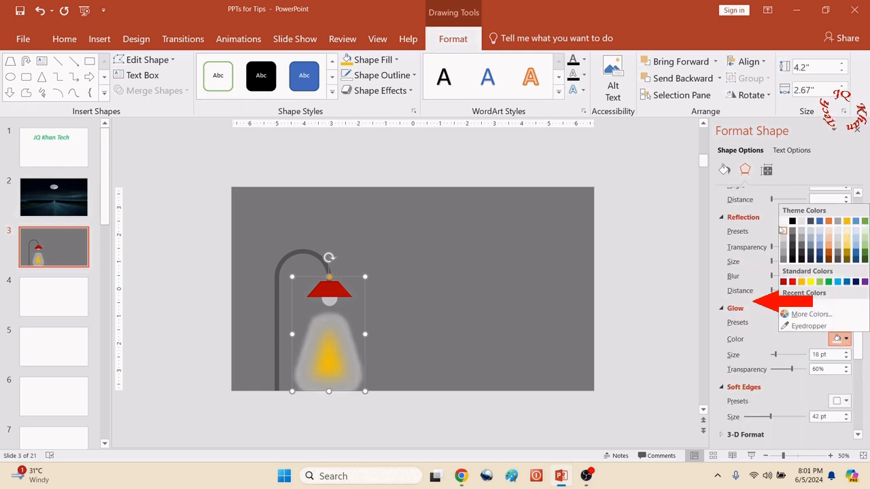
click(785, 223)
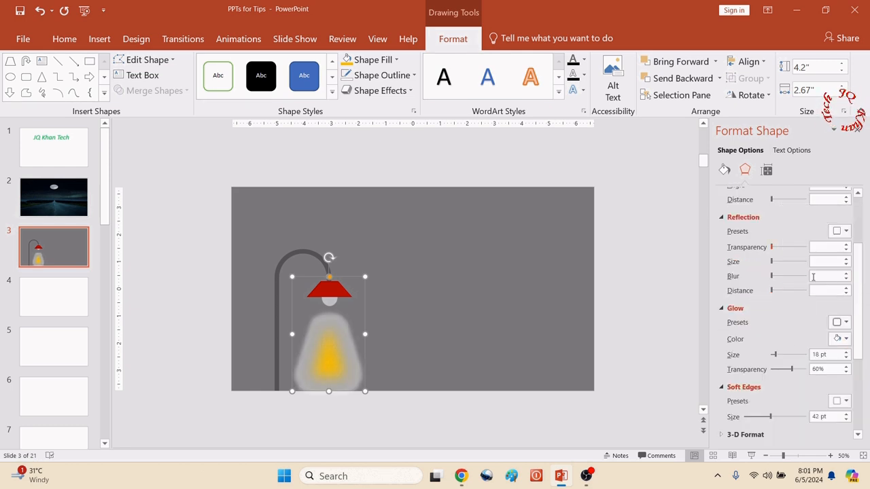
click(845, 325)
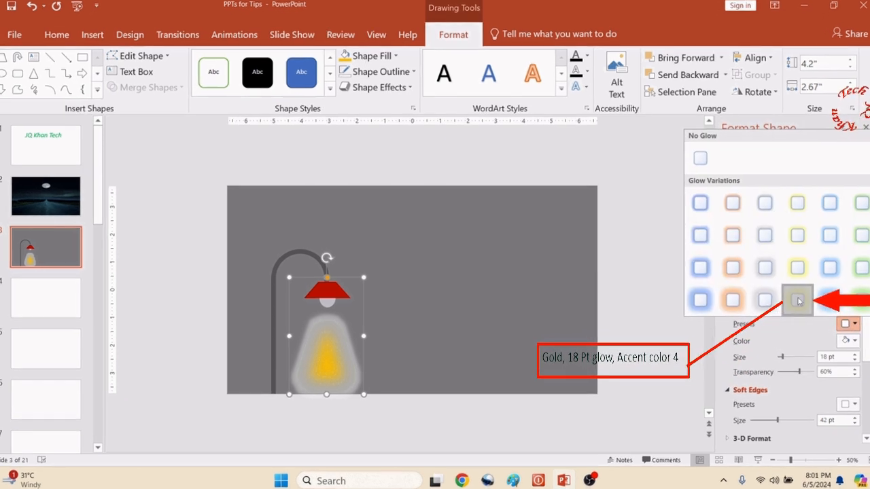
click(809, 303)
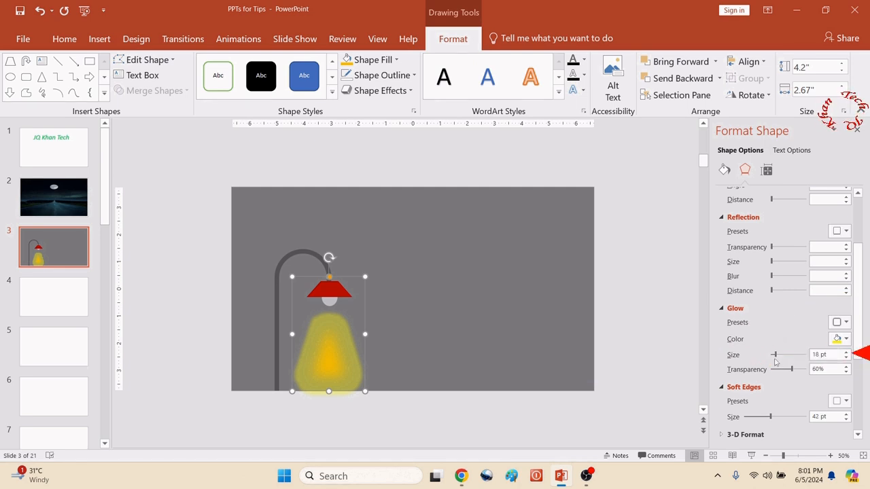
drag(778, 358, 789, 358)
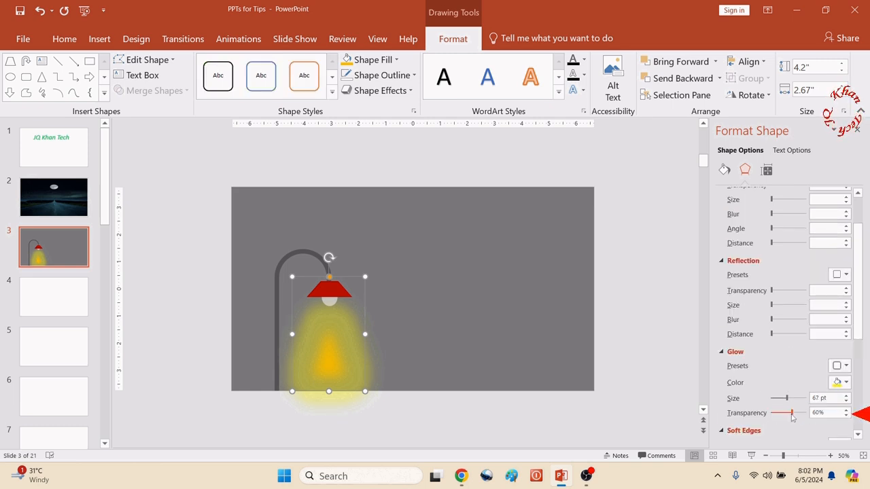
mouse_move(792, 414)
mouse_down()
mouse_move(779, 413)
mouse_move(807, 413)
mouse_move(796, 416)
mouse_up()
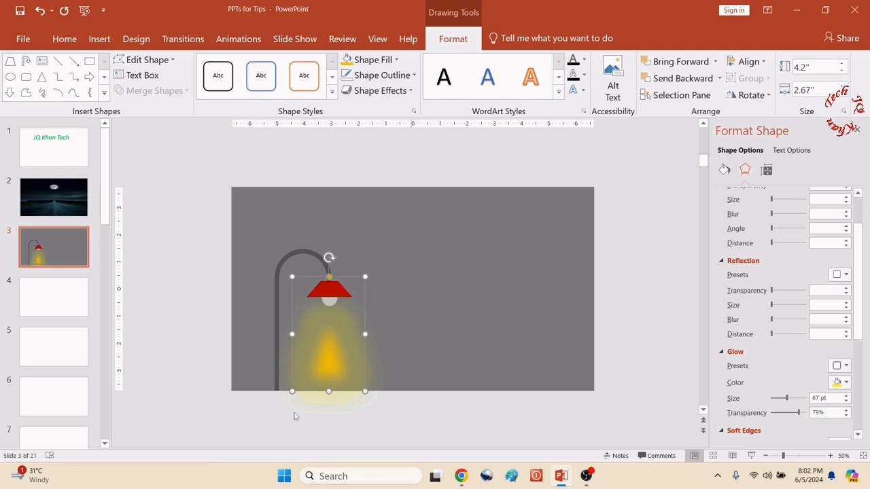
- Stretch the glowing triangle downward past the slide's bottom edge and deselect it
drag(329, 391, 331, 409)
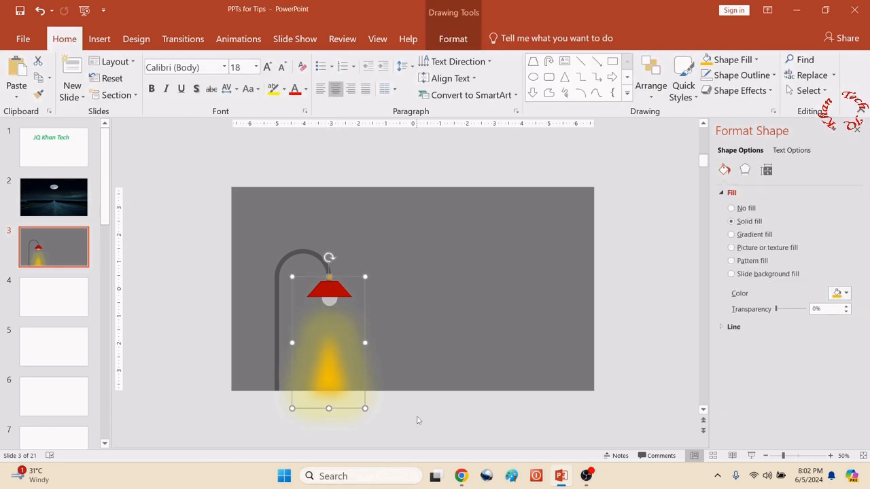
click(418, 419)
- Select the lamp group and the glowing triangle together and group them into one object
drag(177, 241, 431, 447)
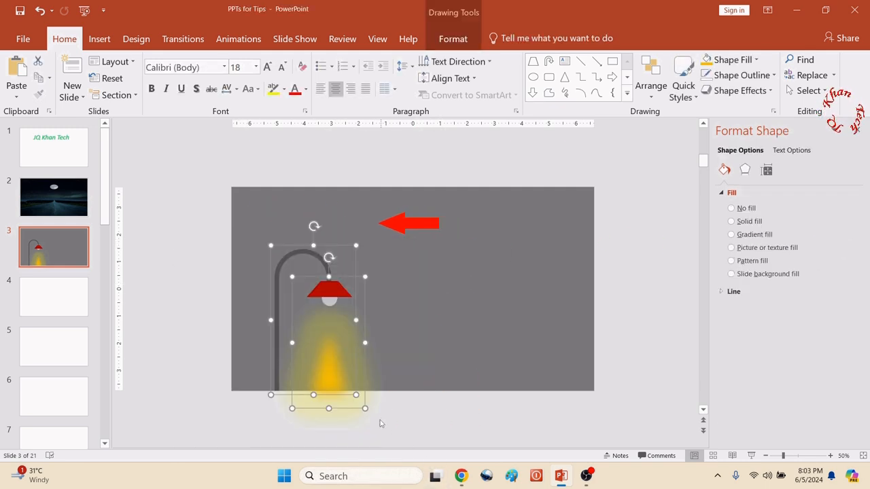
right_click(321, 343)
mouse_move(350, 224)
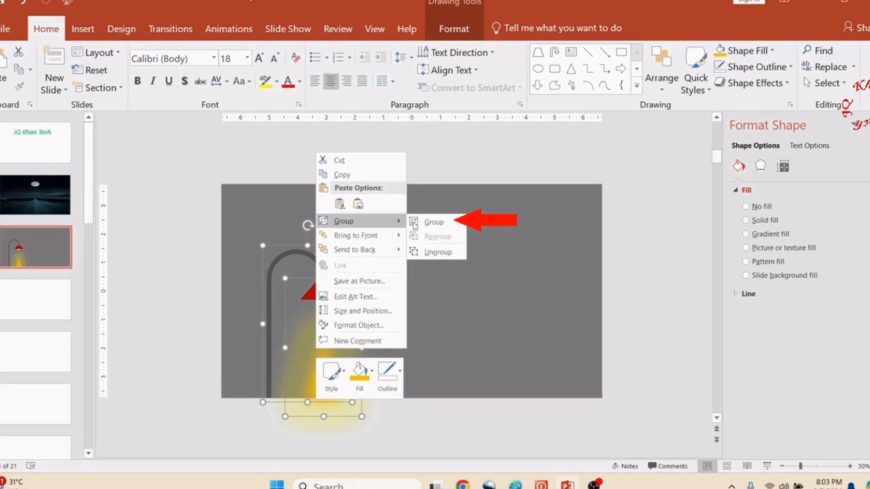
click(430, 222)
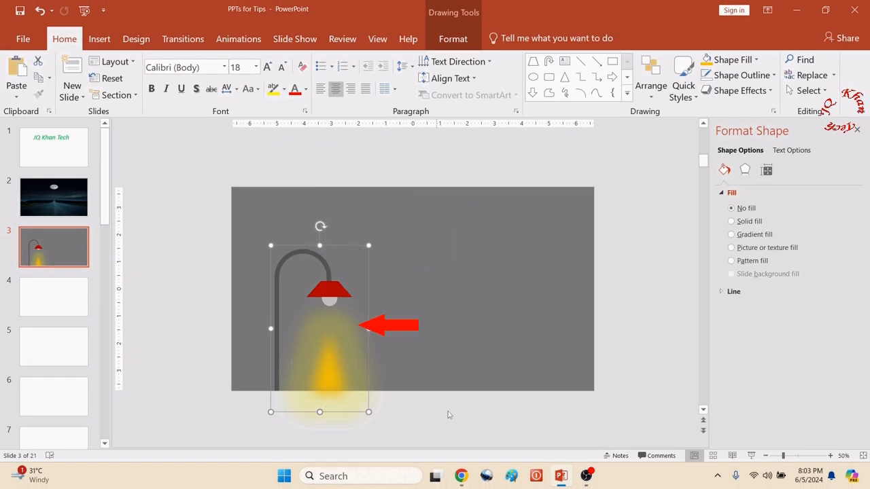
- Copy the grouped street lamp with its light
right_click(335, 298)
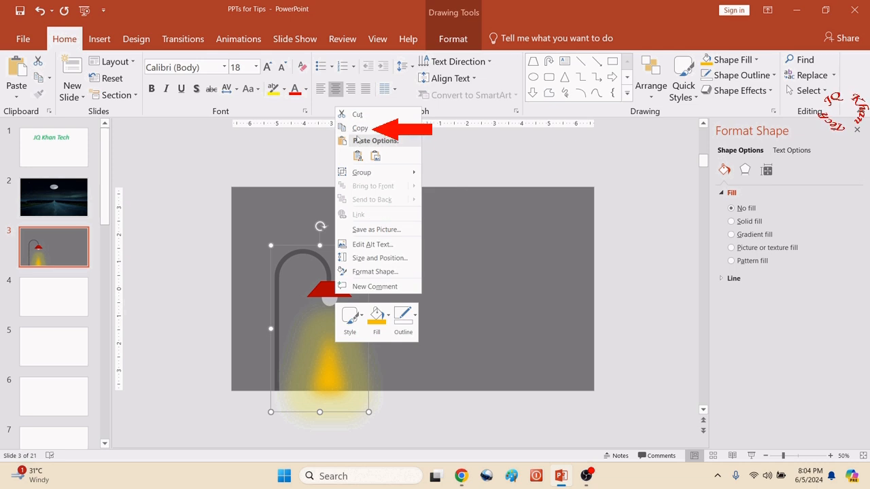